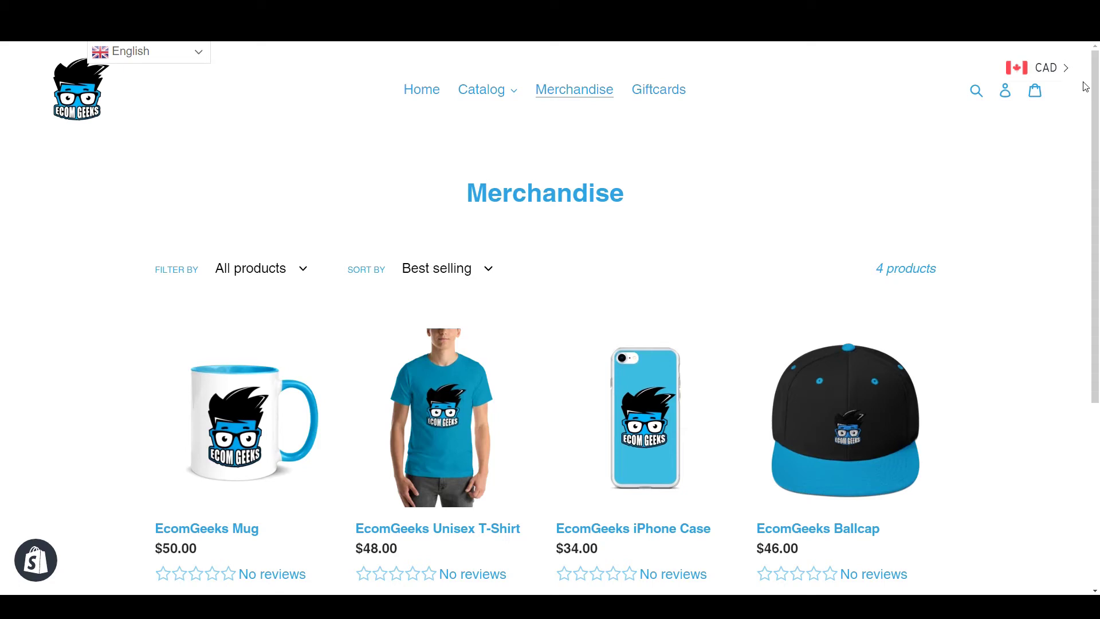
# Change the storefront header currency selector from CAD to USD
pyautogui.click(1049, 72)
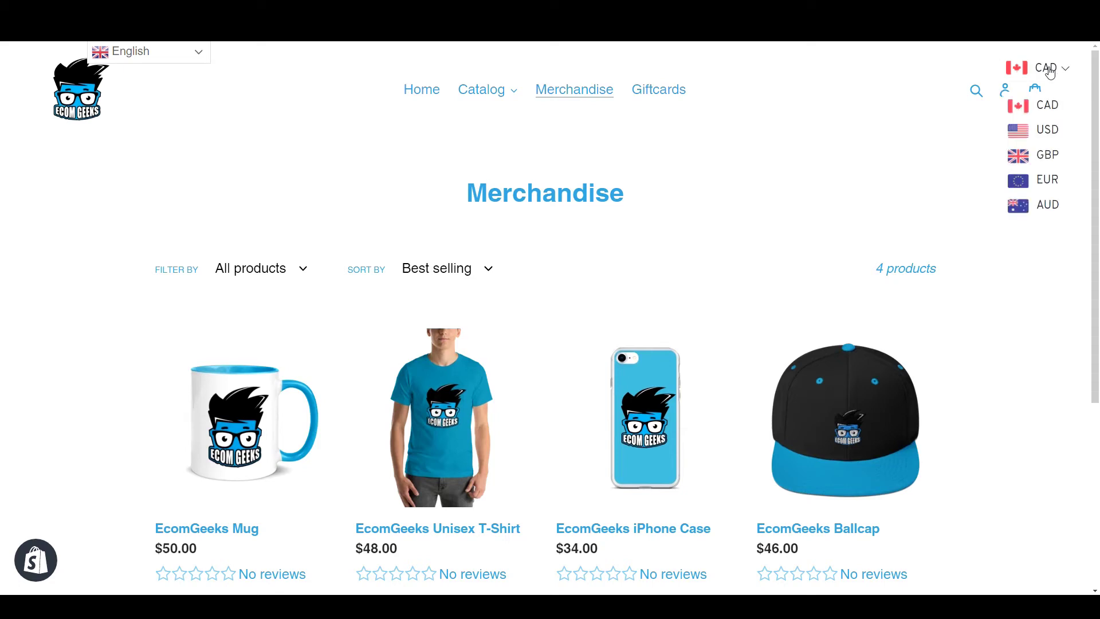
pyautogui.click(1046, 136)
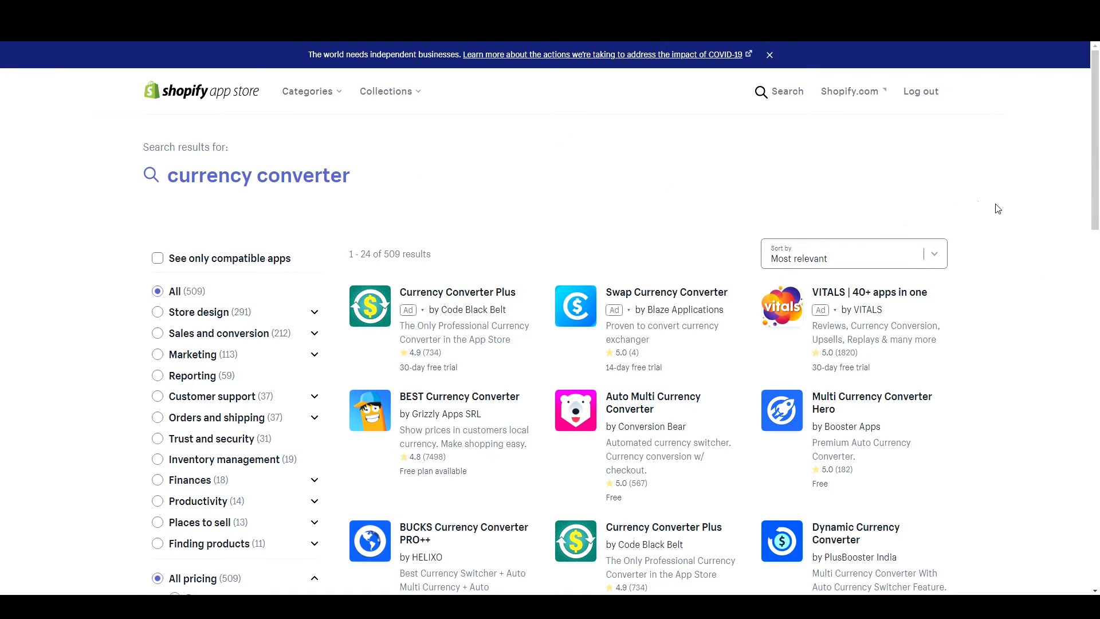
# Scroll through the currency converter search results
pyautogui.scroll(-4, 998, 208)
pyautogui.scroll(-2, 1044, 250)
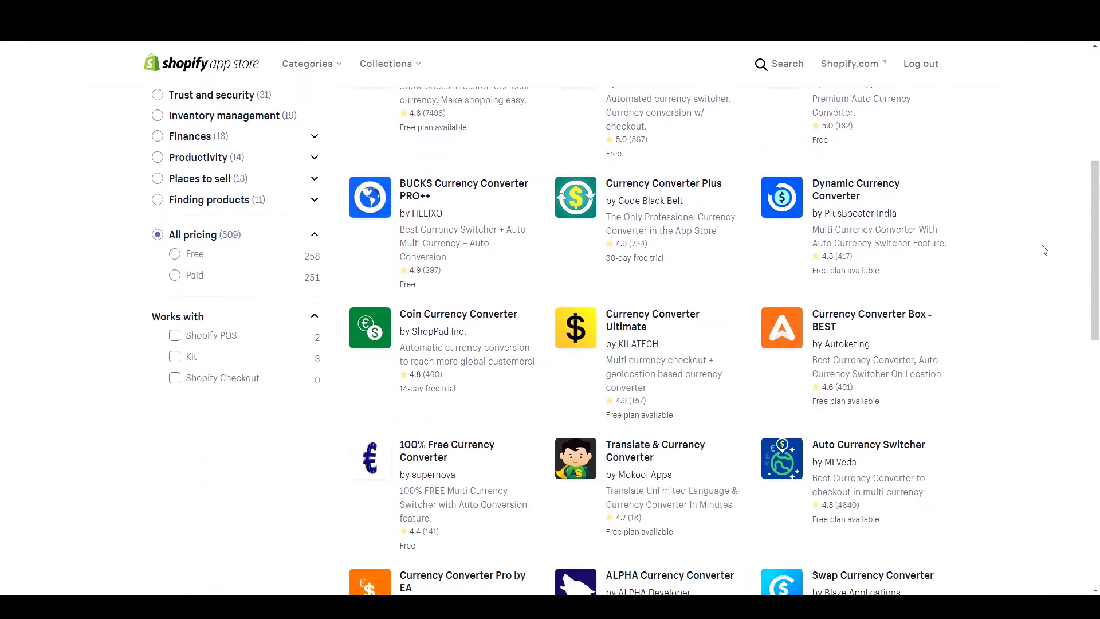
pyautogui.scroll(4, 1044, 249)
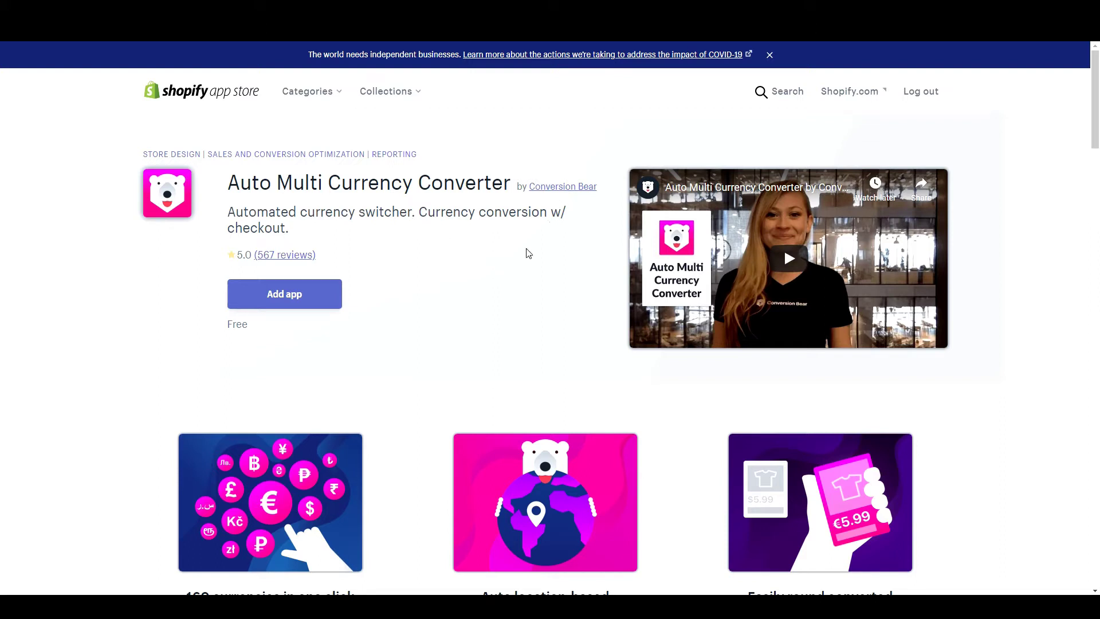
# Review the Auto Multi Currency Converter listing and its Free plan, then return to the top
pyautogui.scroll(-4, 569, 270)
pyautogui.scroll(-18, 999, 400)
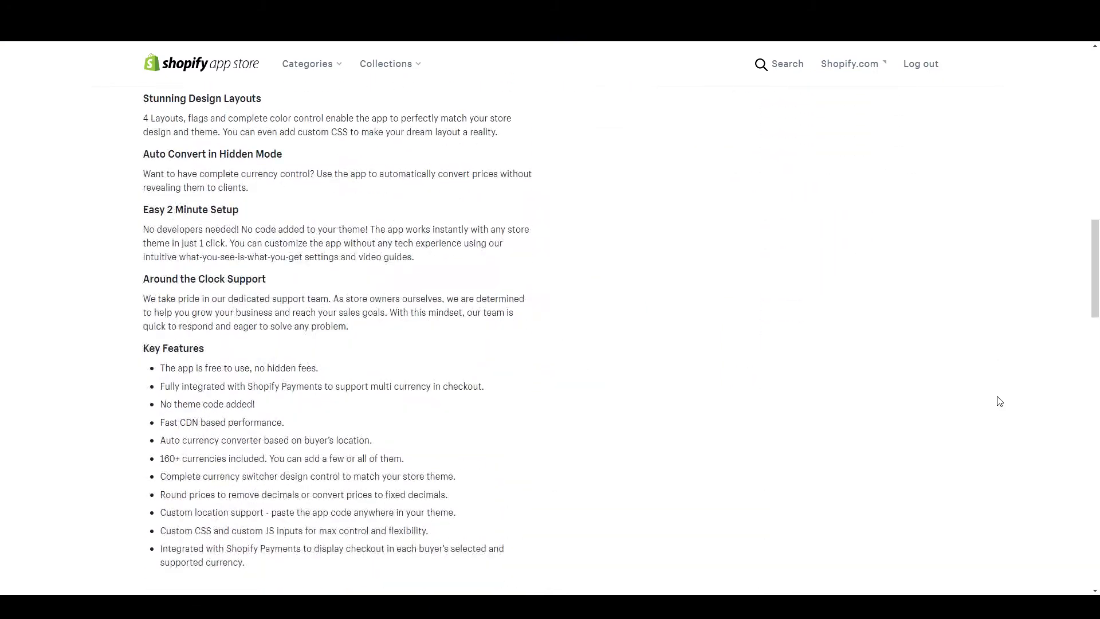
pyautogui.scroll(-6, 999, 401)
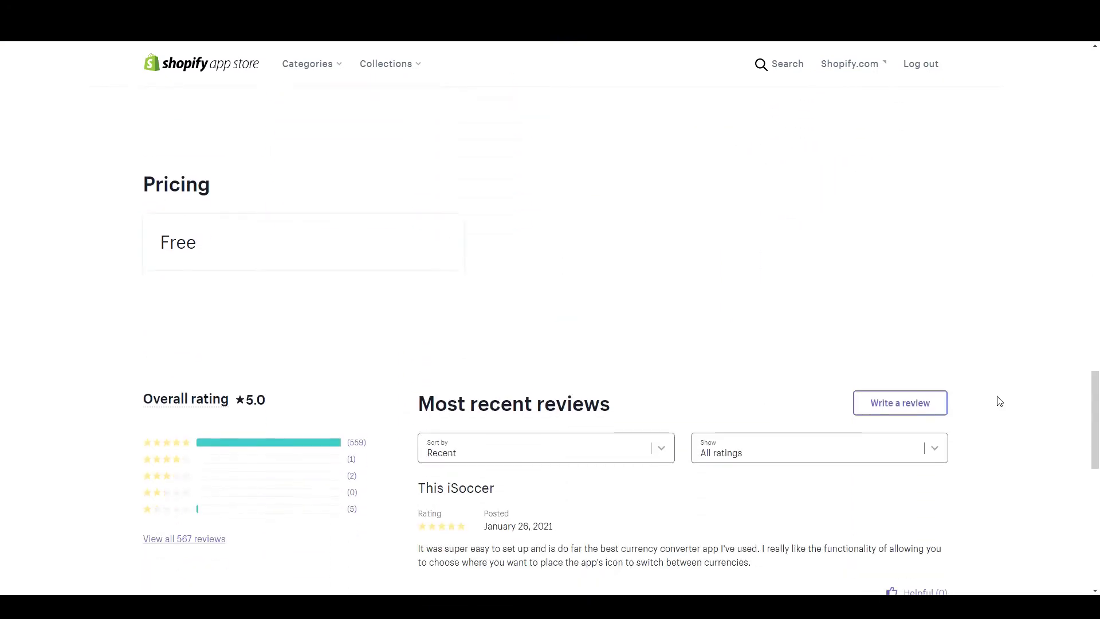
pyautogui.scroll(1, 999, 401)
pyautogui.moveTo(270, 348); pyautogui.dragTo(128, 349)
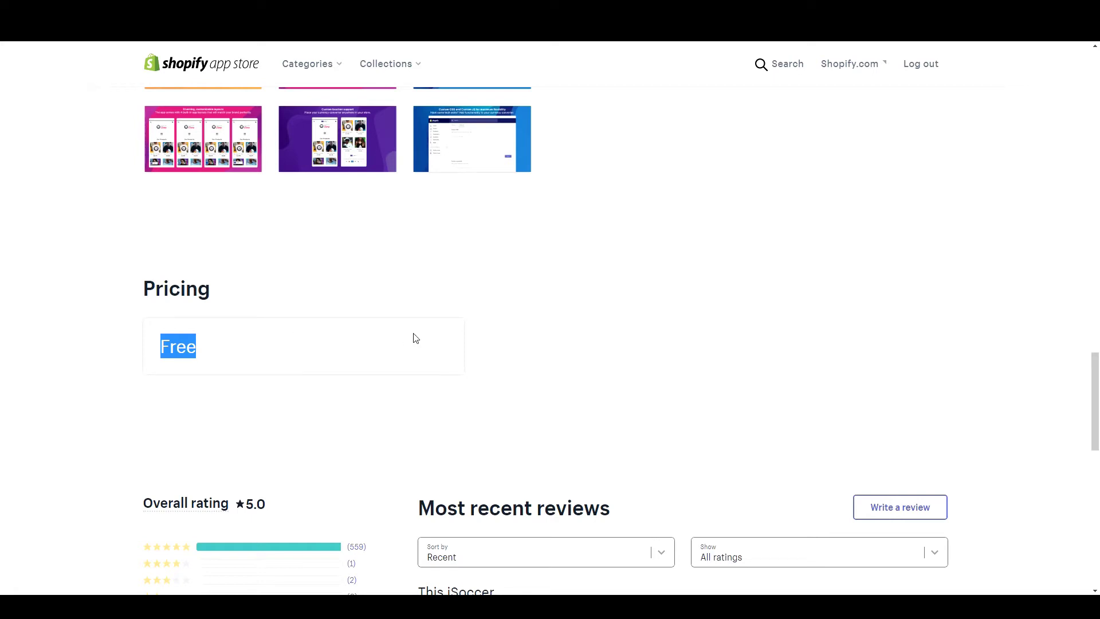
pyautogui.click(562, 314)
pyautogui.scroll(7, 664, 311)
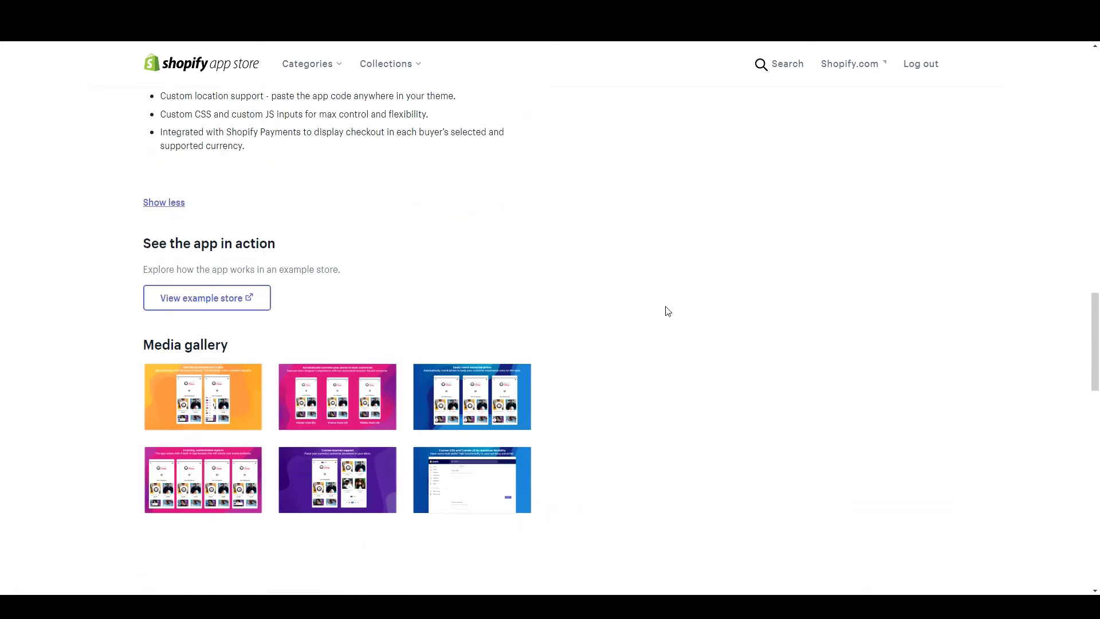
pyautogui.scroll(-6, 667, 311)
pyautogui.scroll(-1, 564, 352)
pyautogui.scroll(1, 565, 351)
pyautogui.press('Home')
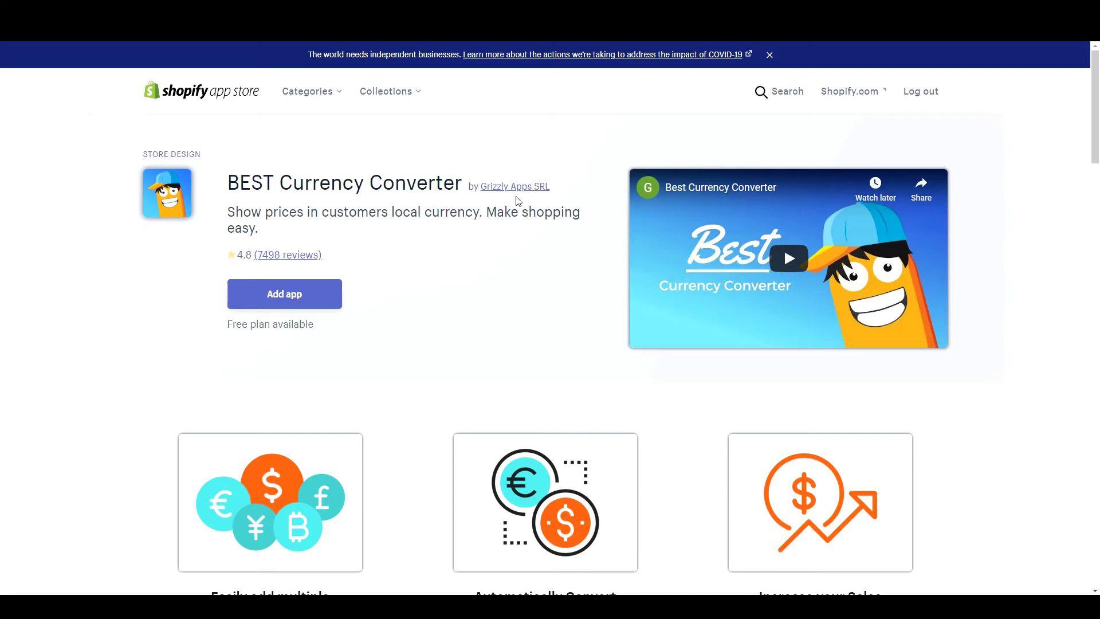
# Review BEST Currency Converter's pricing plans, noting the Auto switch by customer location feature
pyautogui.scroll(-15, 952, 312)
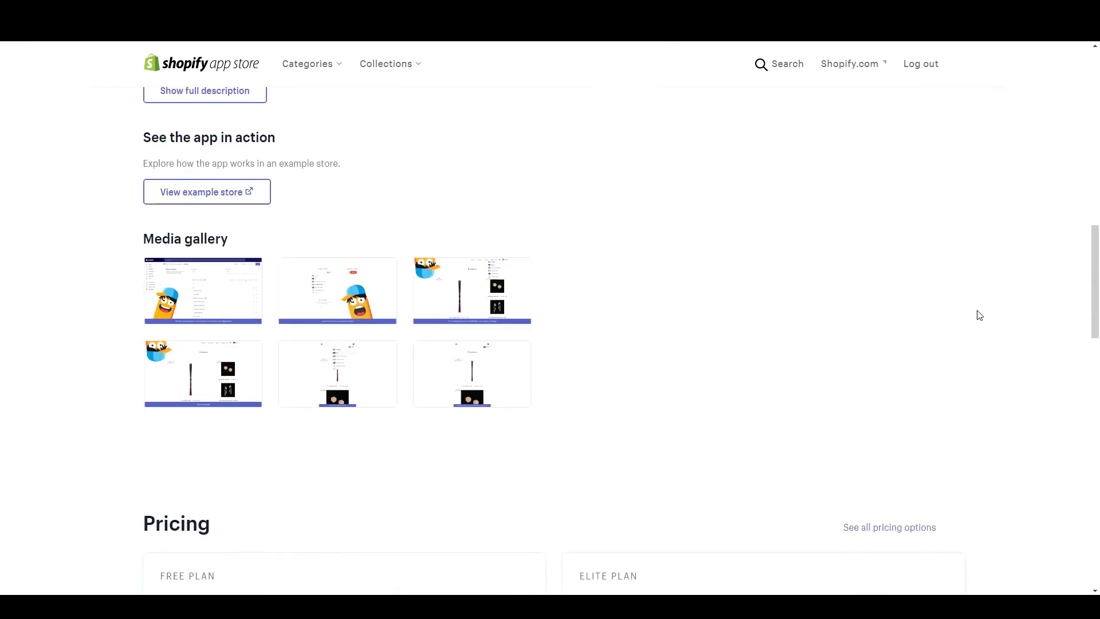
pyautogui.scroll(-6, 979, 315)
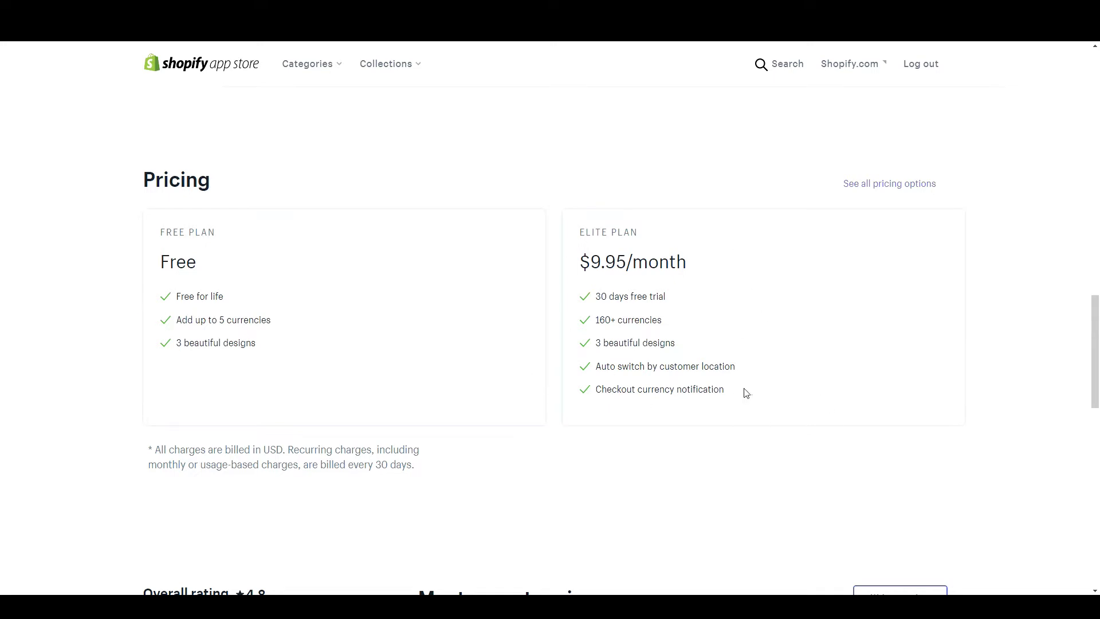
pyautogui.moveTo(745, 373); pyautogui.dragTo(557, 364)
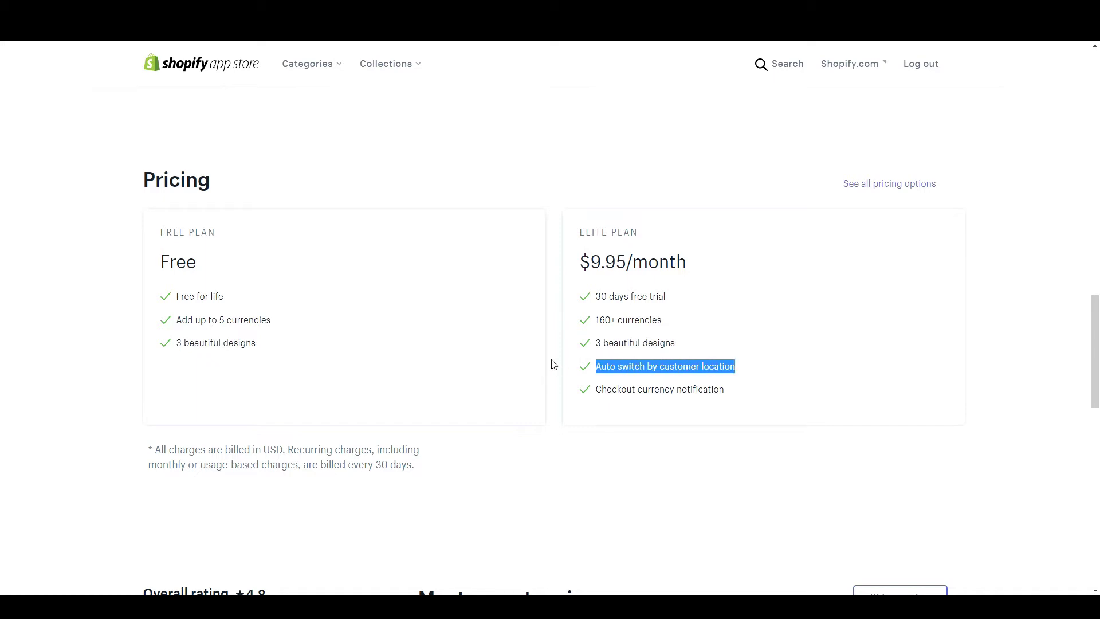
pyautogui.click(764, 375)
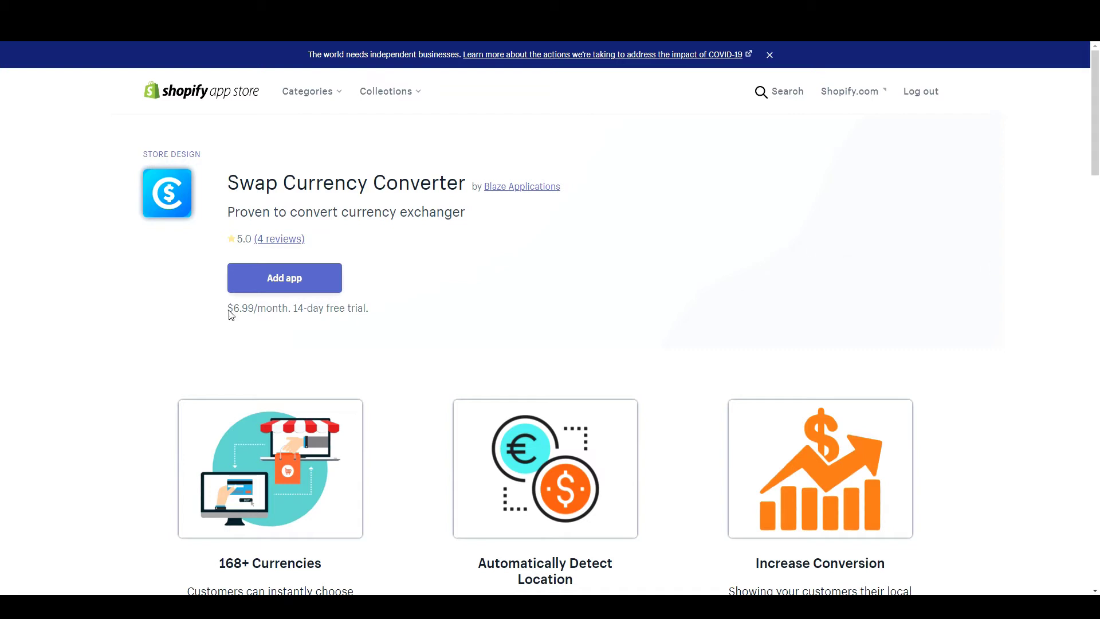
# Review the four features of Swap's $6.99/month plan, including exchange rates updated every minute
pyautogui.scroll(-10, 981, 297)
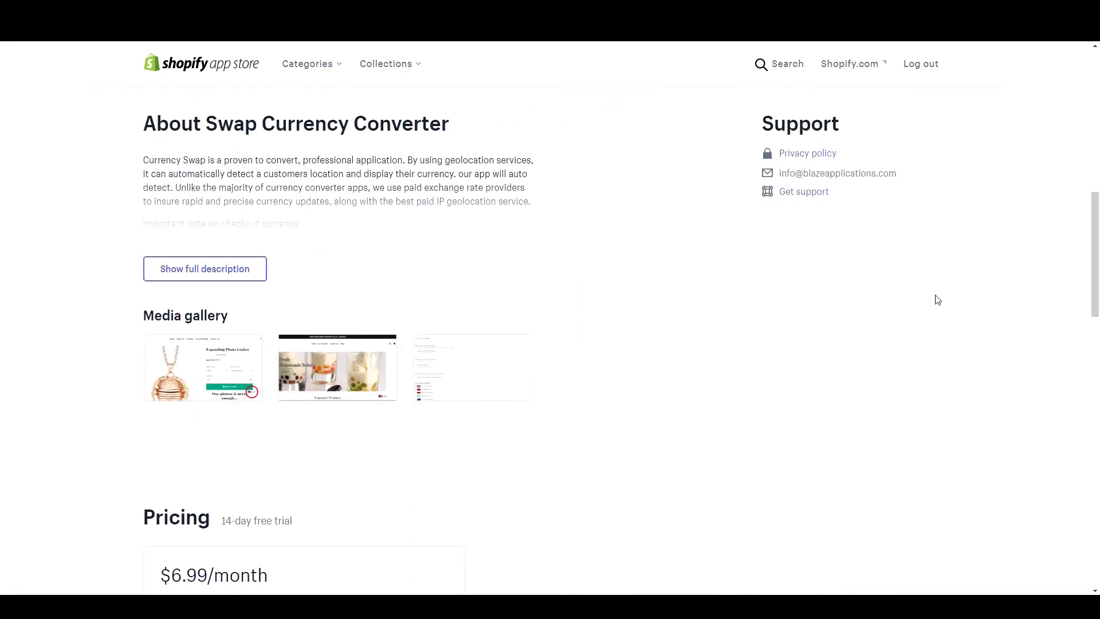
pyautogui.scroll(-6, 663, 343)
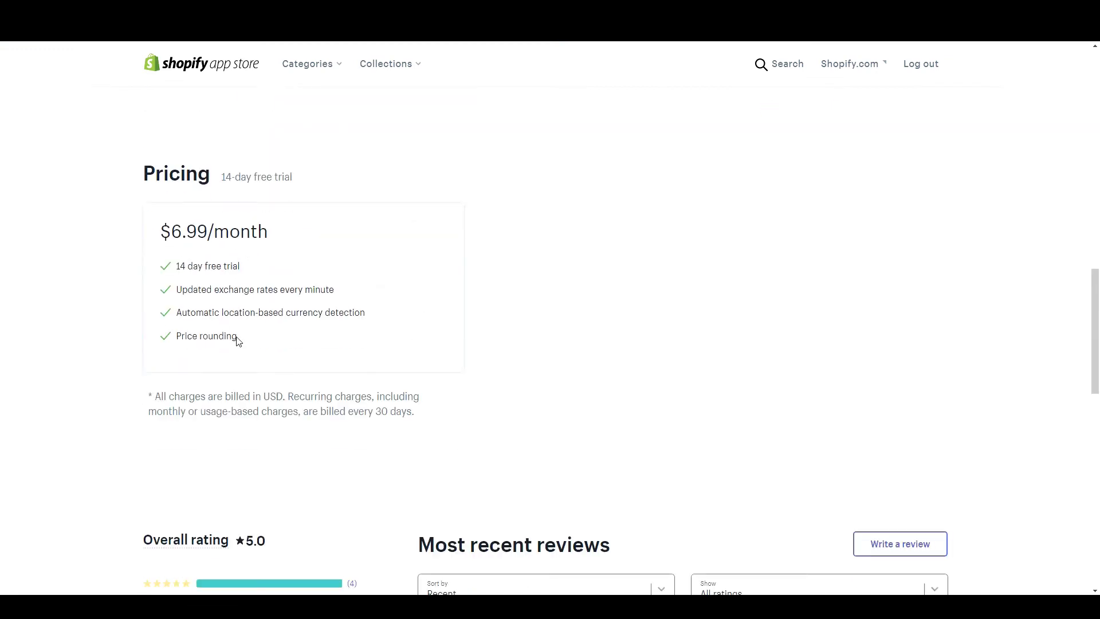
pyautogui.moveTo(241, 341); pyautogui.dragTo(140, 270)
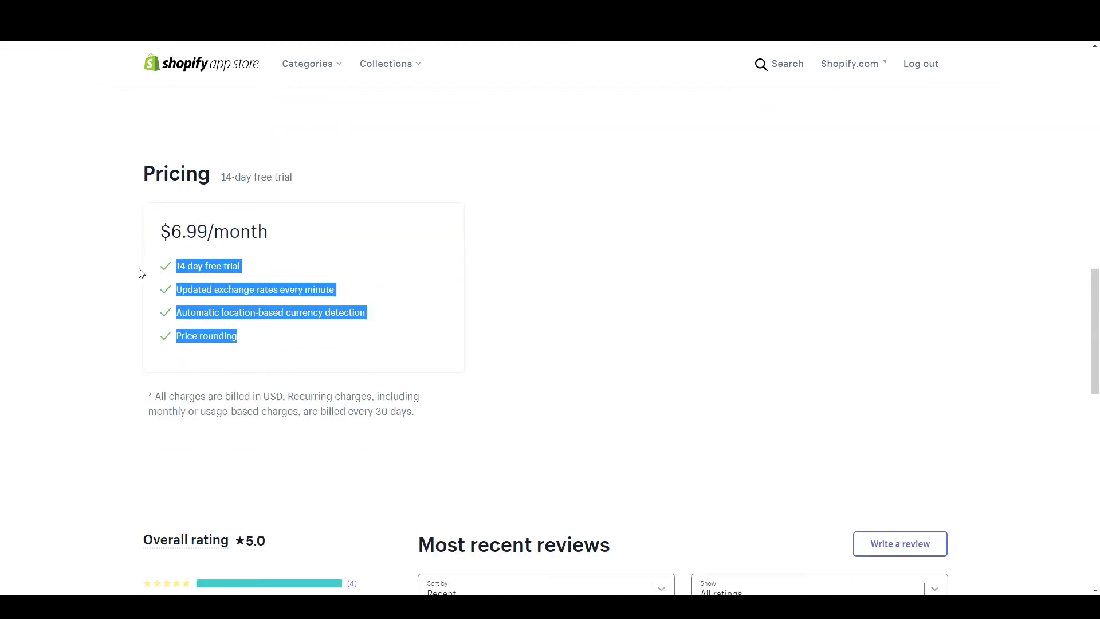
pyautogui.click(413, 322)
pyautogui.moveTo(343, 299); pyautogui.dragTo(178, 293)
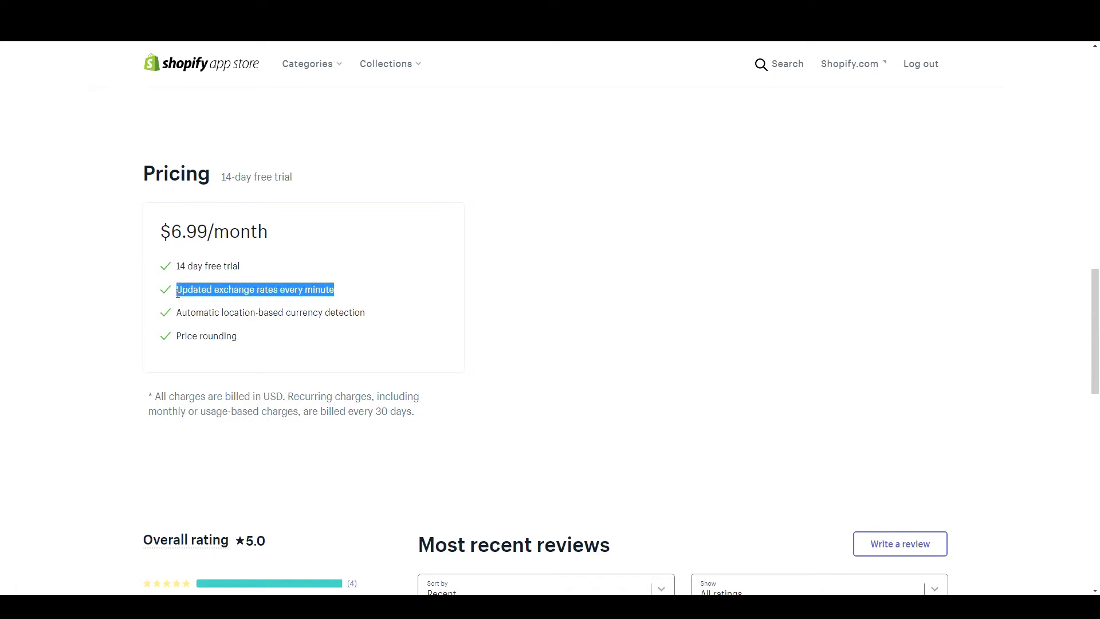
pyautogui.click(350, 298)
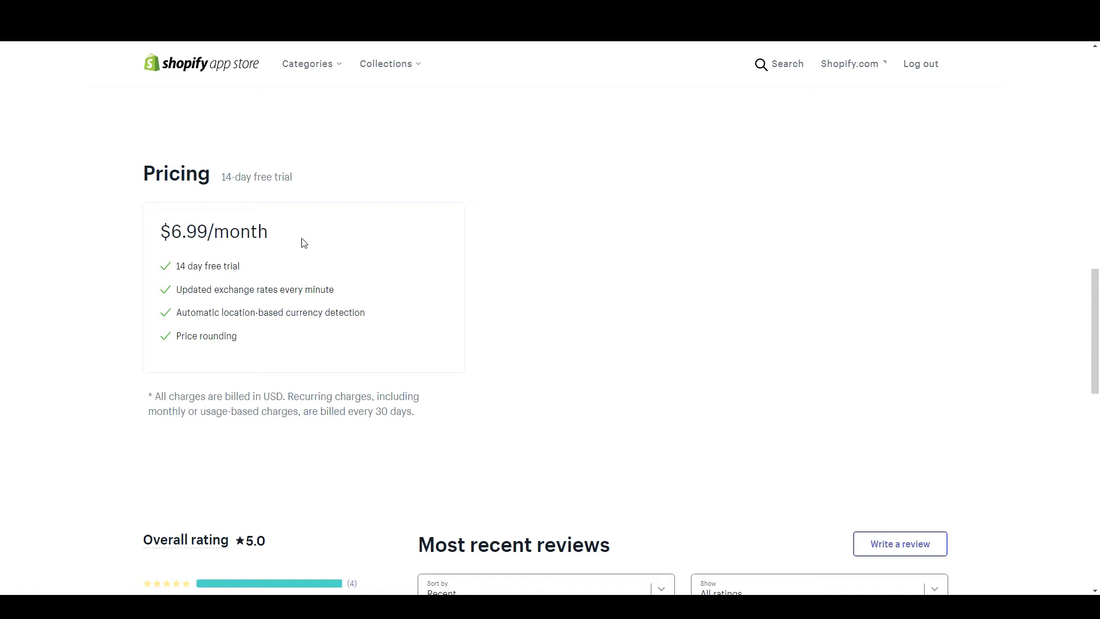
# Scroll through the Auto Multi Currency Converter description
pyautogui.scroll(20, 585, 147)
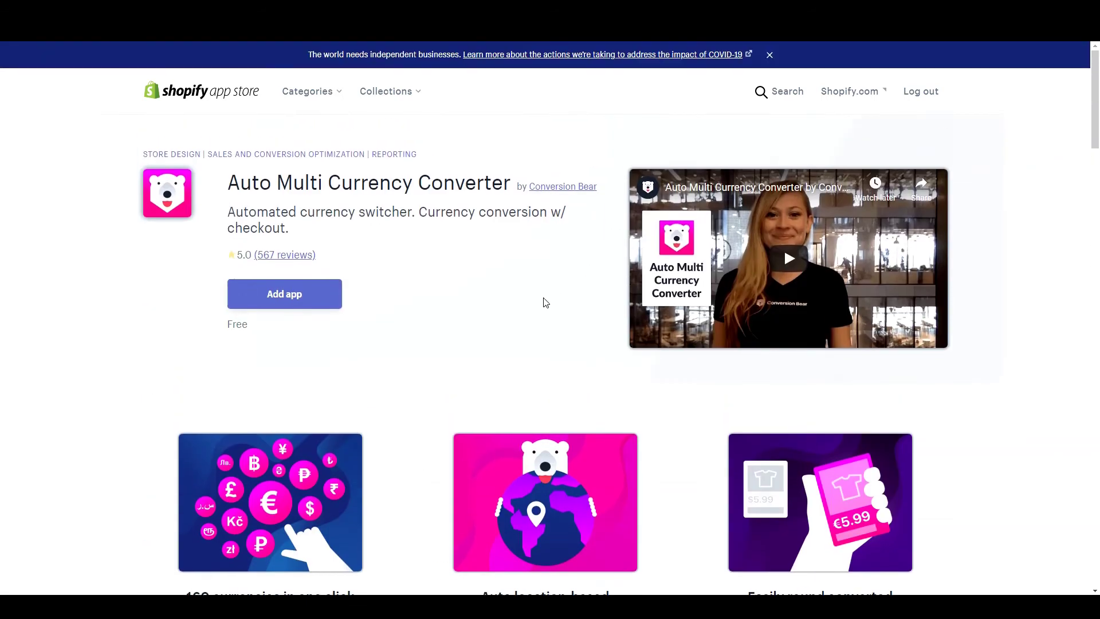
pyautogui.scroll(-13, 507, 330)
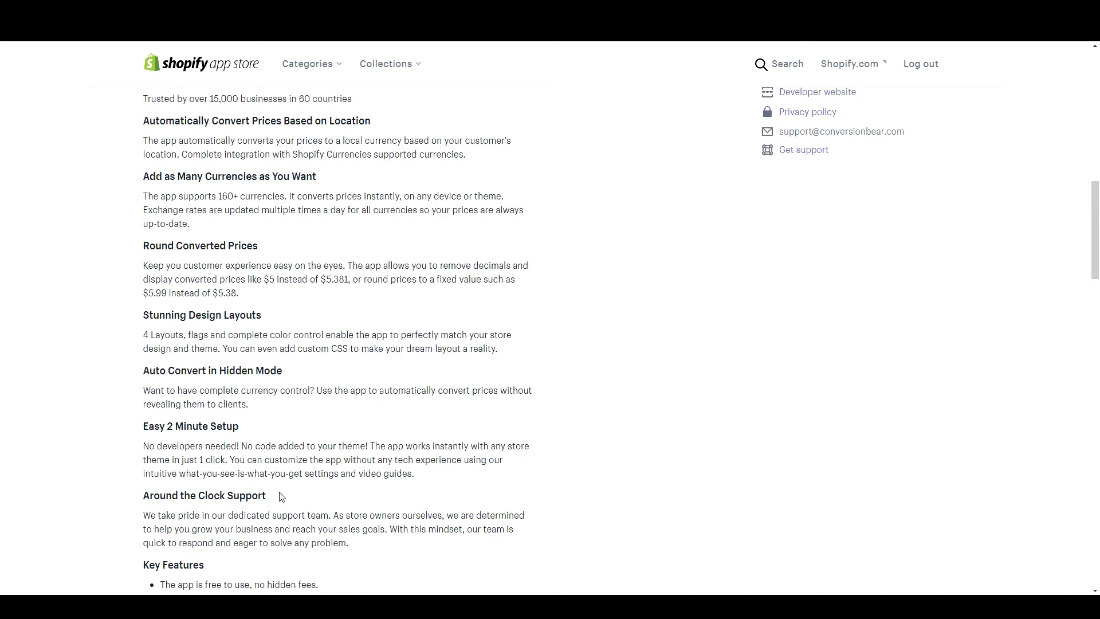
pyautogui.scroll(-3, 584, 371)
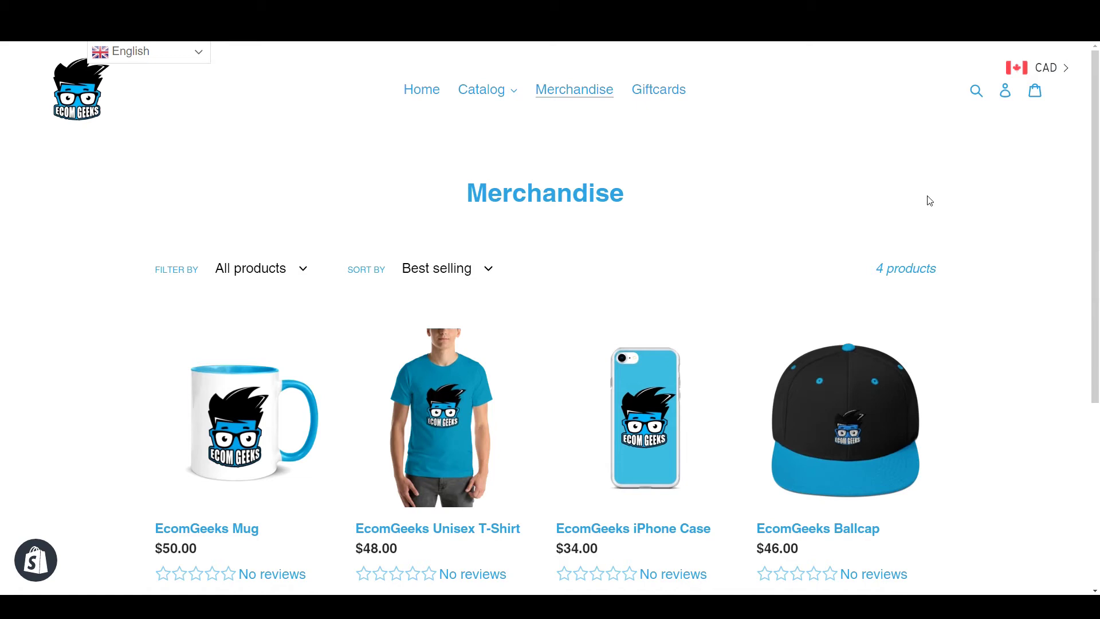
# Show the storefront prices in USD, then switch them to GBP
pyautogui.click(1050, 70)
pyautogui.click(1047, 134)
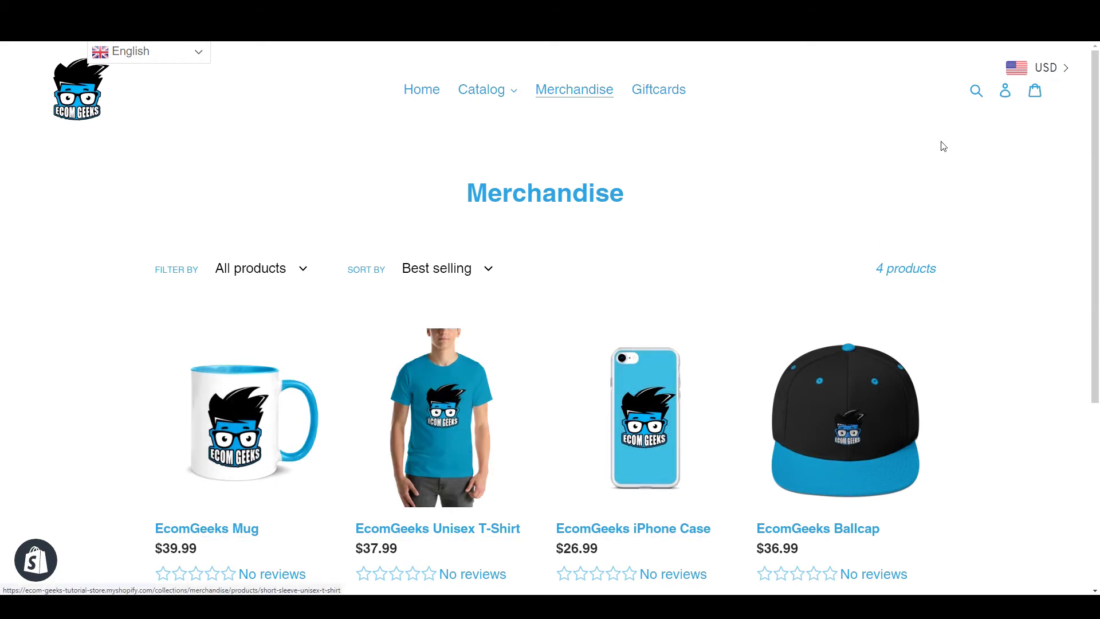
pyautogui.click(1061, 63)
pyautogui.click(1051, 156)
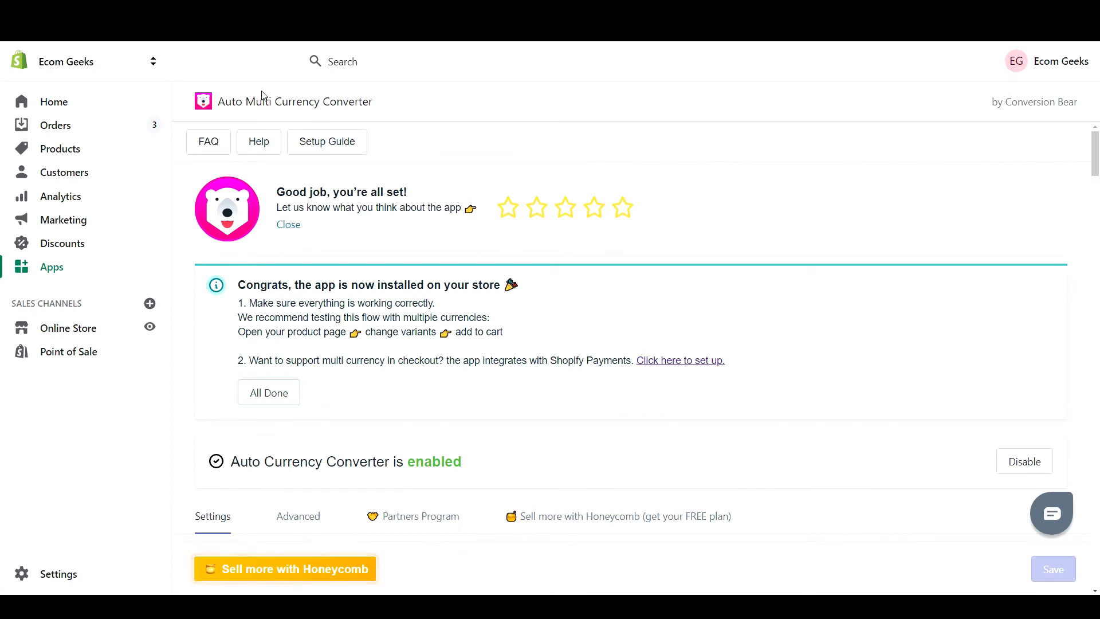
# Set the selector layout to the $ circle symbol-only style and preview USD
pyautogui.scroll(-8, 891, 277)
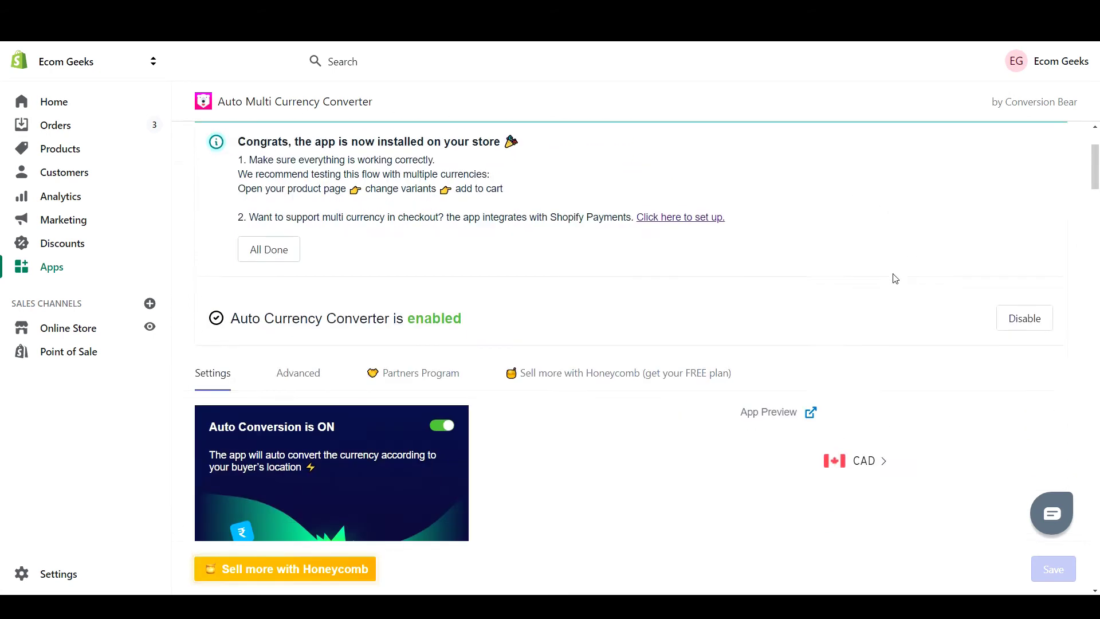
pyautogui.scroll(-9, 953, 288)
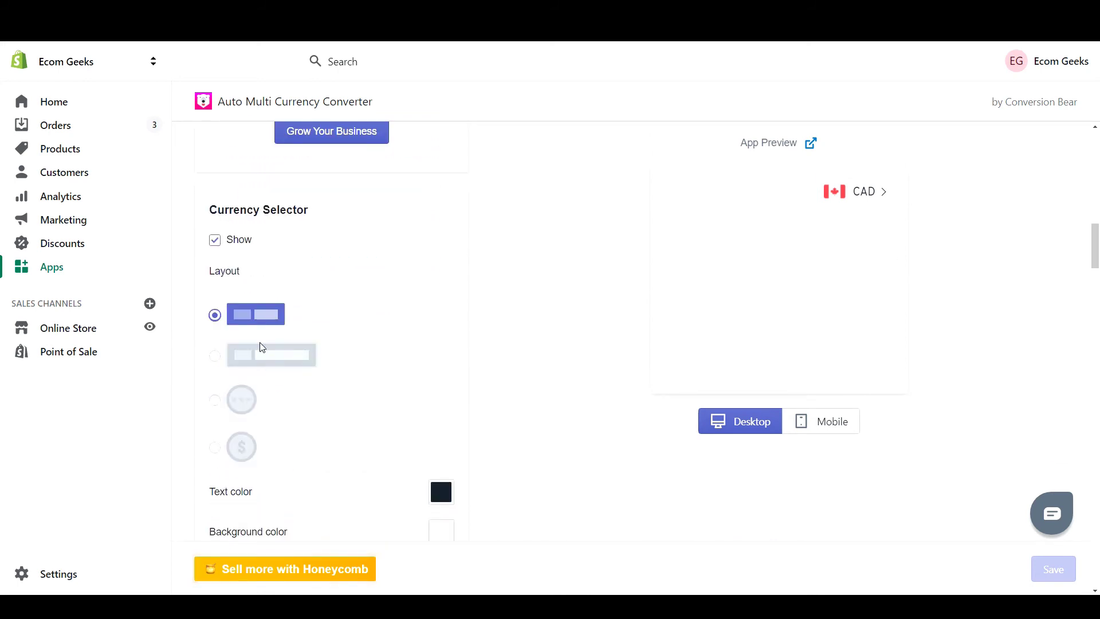
pyautogui.click(272, 359)
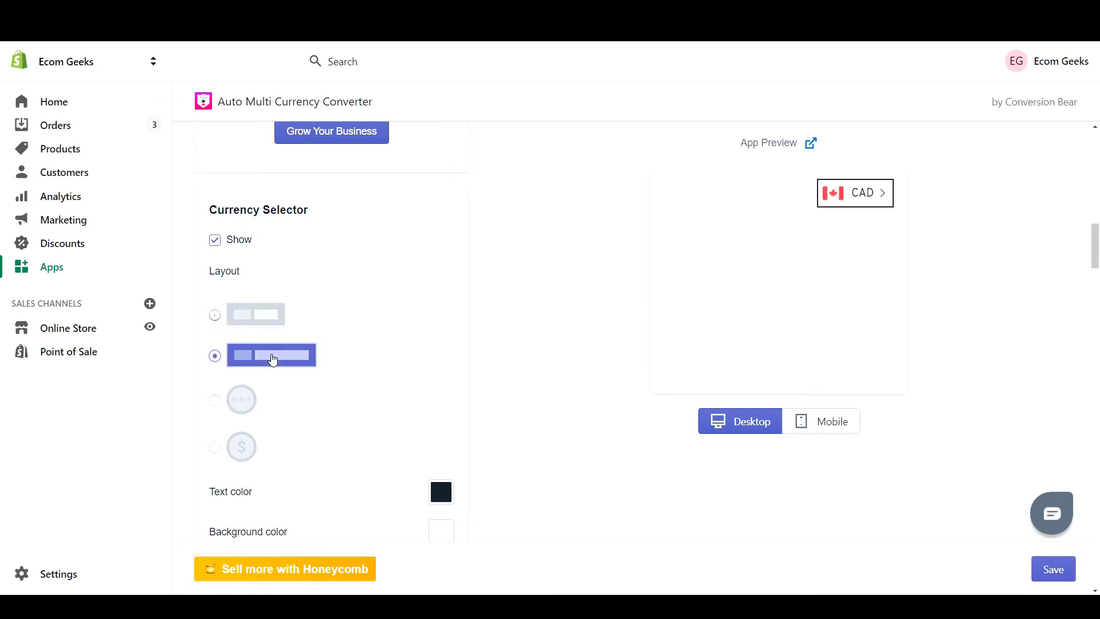
pyautogui.click(240, 400)
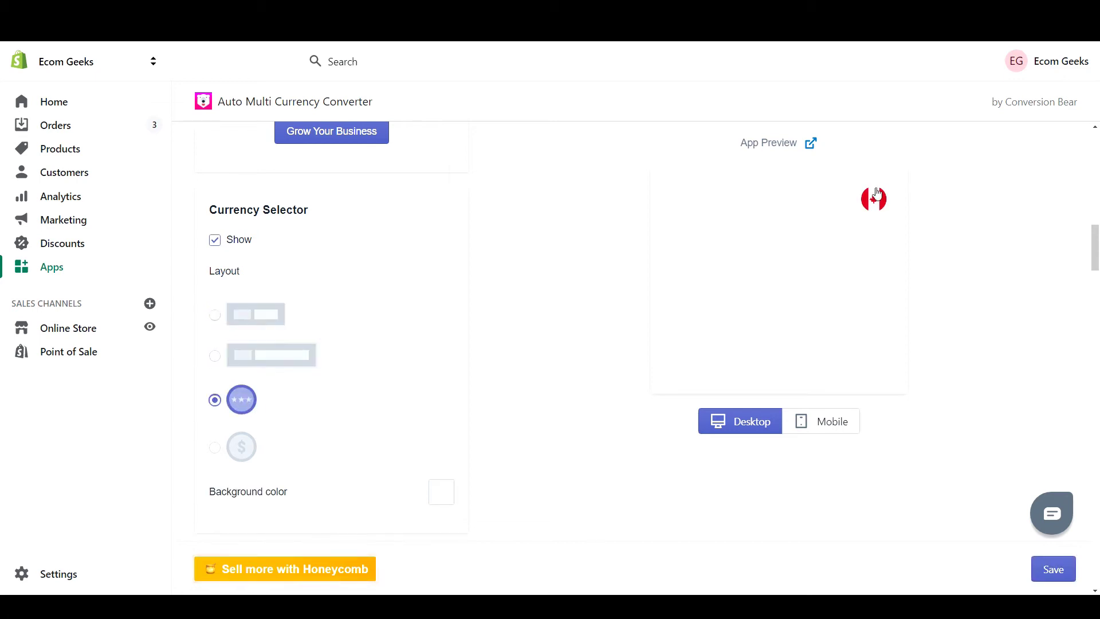
pyautogui.click(872, 205)
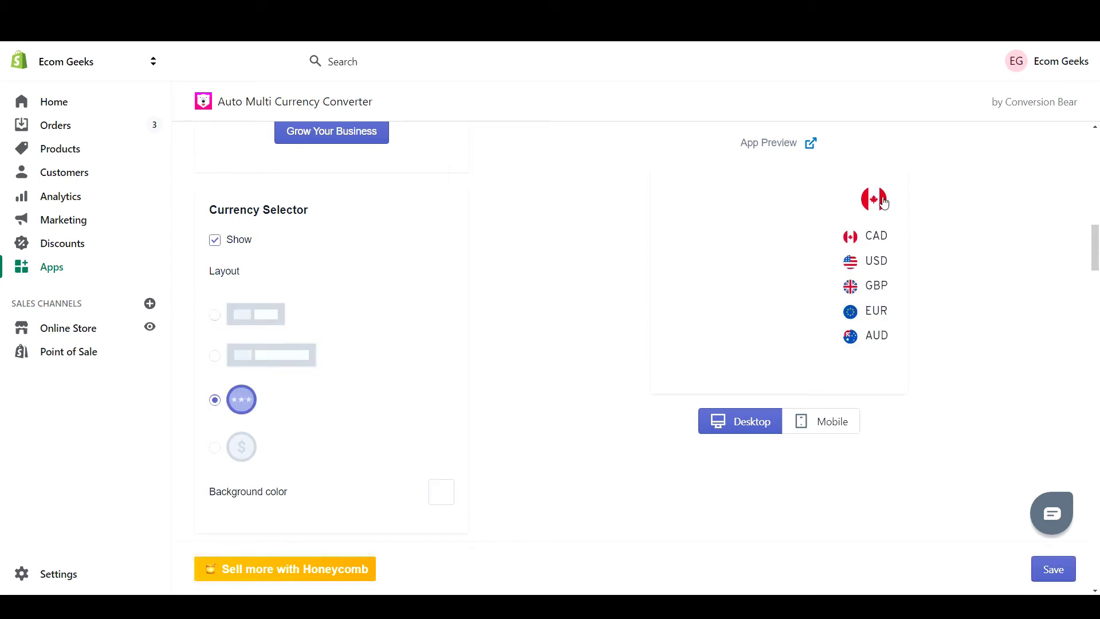
pyautogui.click(241, 447)
pyautogui.click(874, 199)
pyautogui.click(882, 198)
pyautogui.click(870, 262)
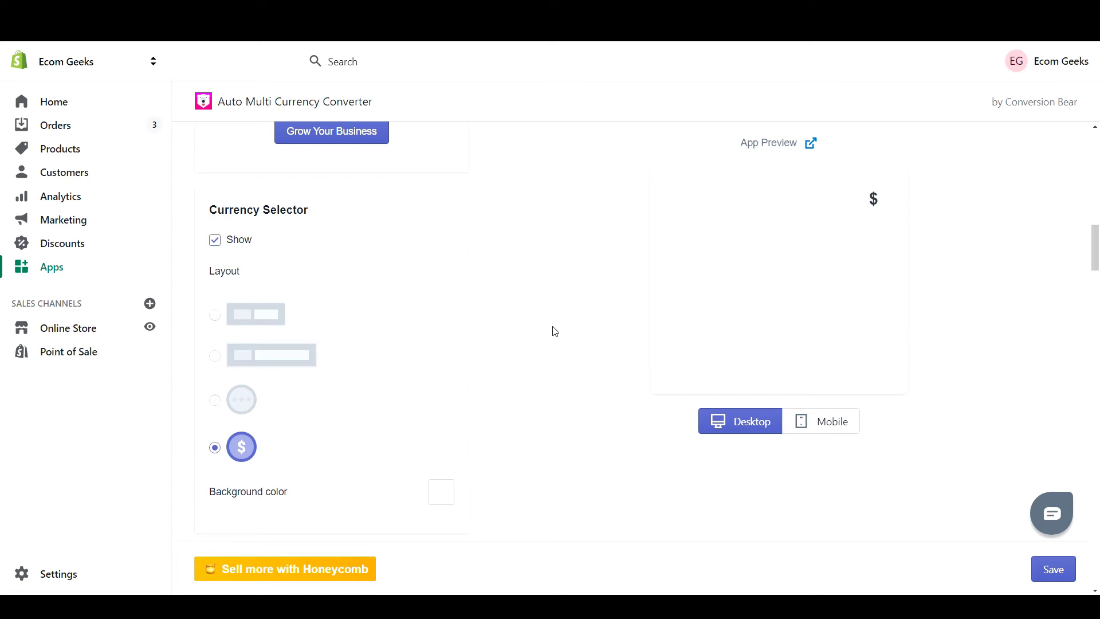
# Preview the currency selector on mobile, then back on desktop
pyautogui.scroll(-6, 628, 315)
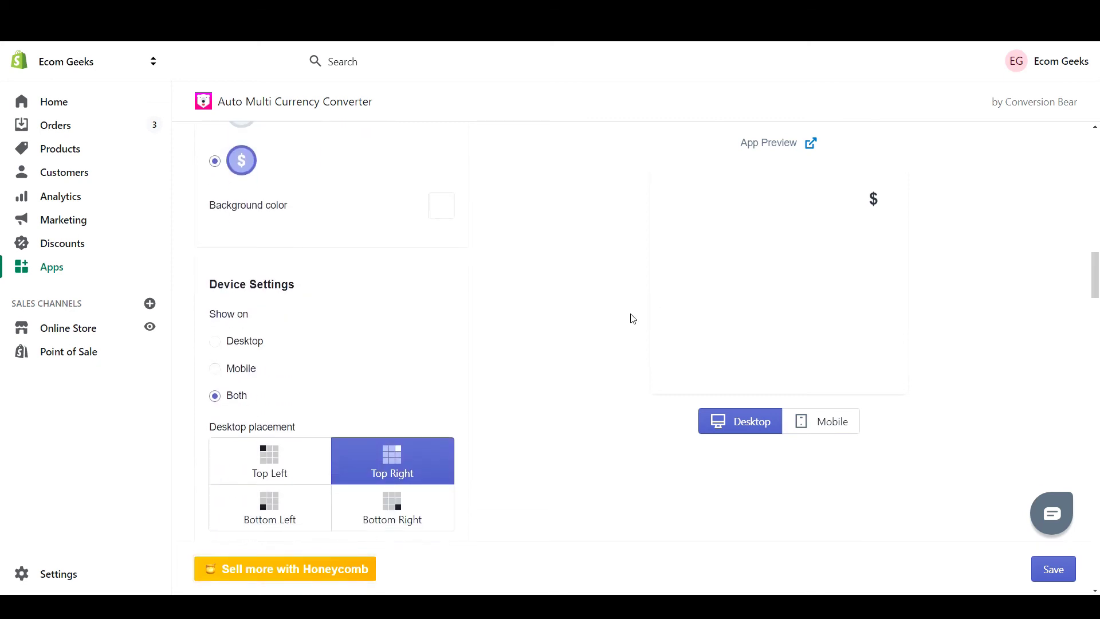
pyautogui.scroll(-3, 630, 319)
pyautogui.scroll(2, 630, 318)
pyautogui.click(841, 428)
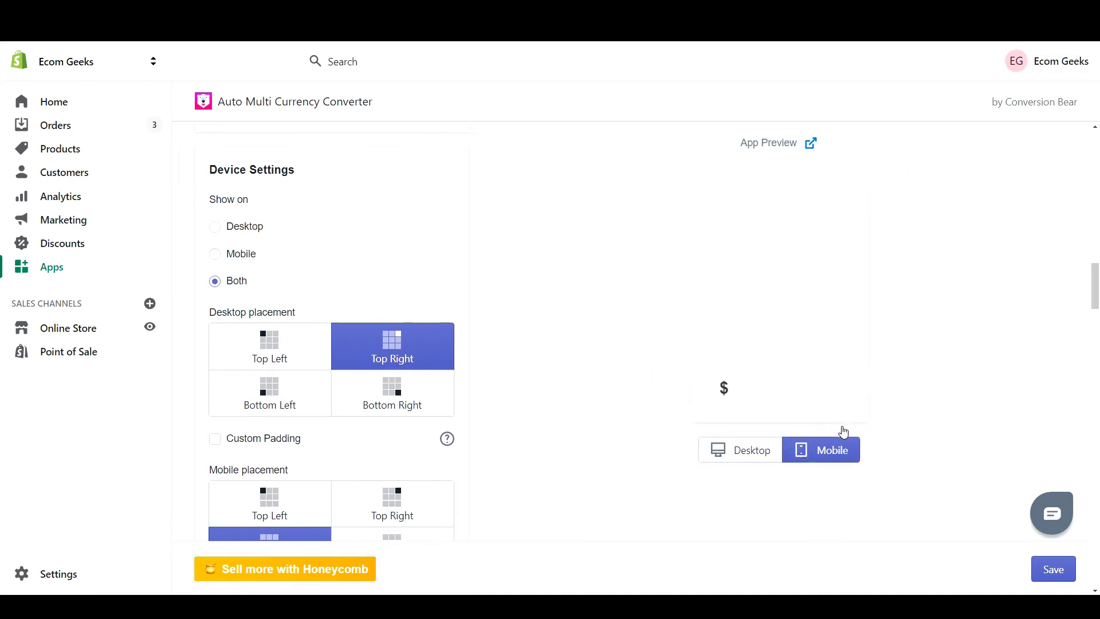
pyautogui.scroll(-2, 584, 301)
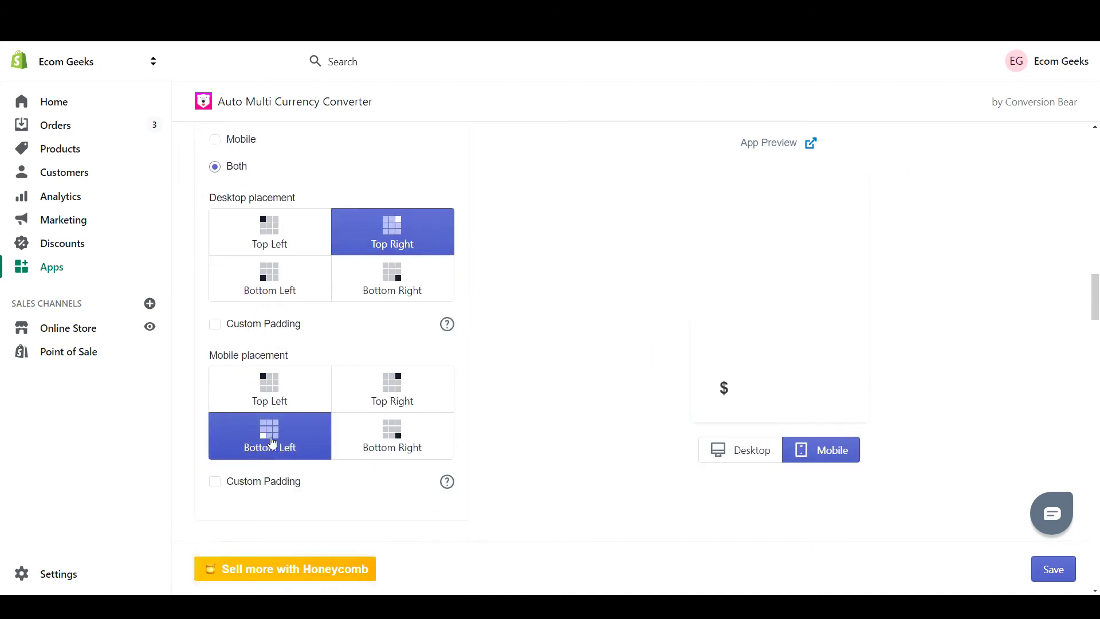
pyautogui.click(733, 456)
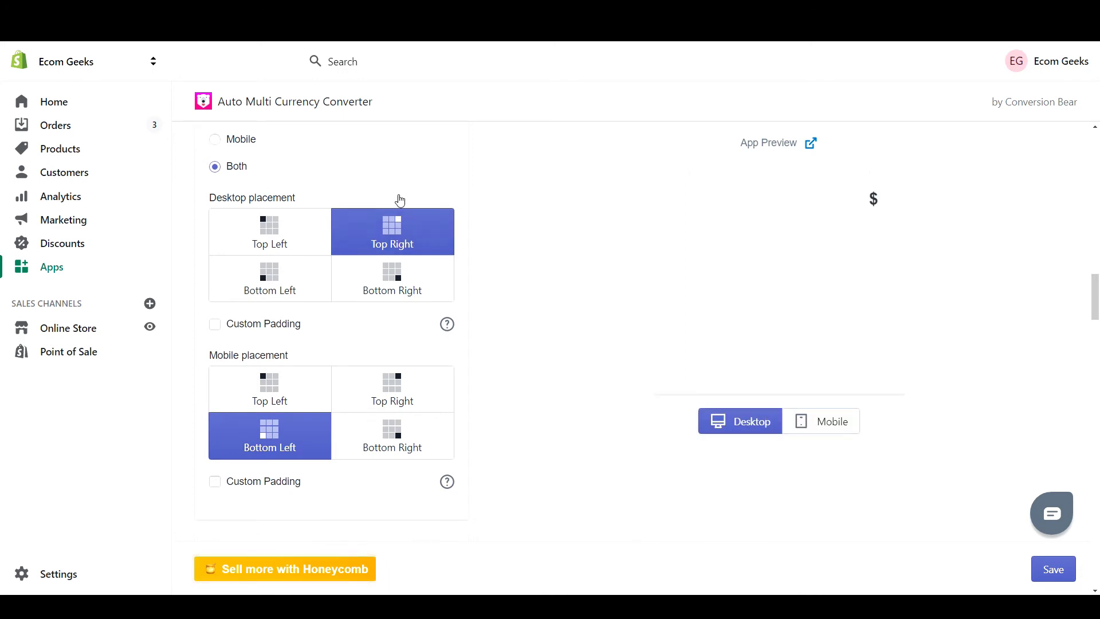
# Enable Custom Padding for the desktop top-right placement
pyautogui.scroll(2, 523, 277)
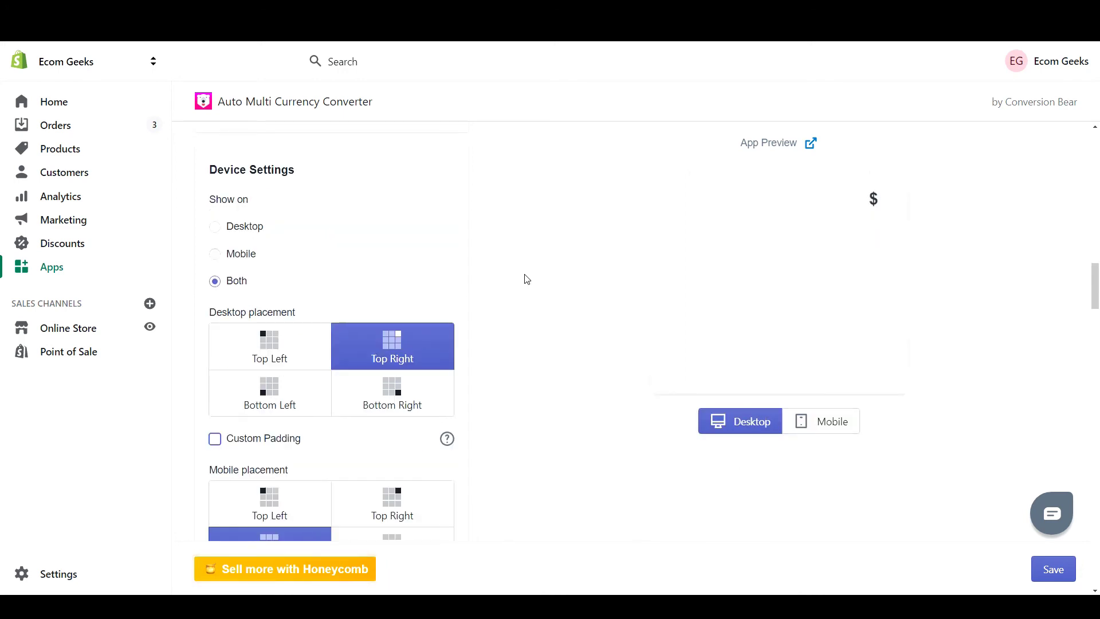
pyautogui.scroll(-2, 533, 281)
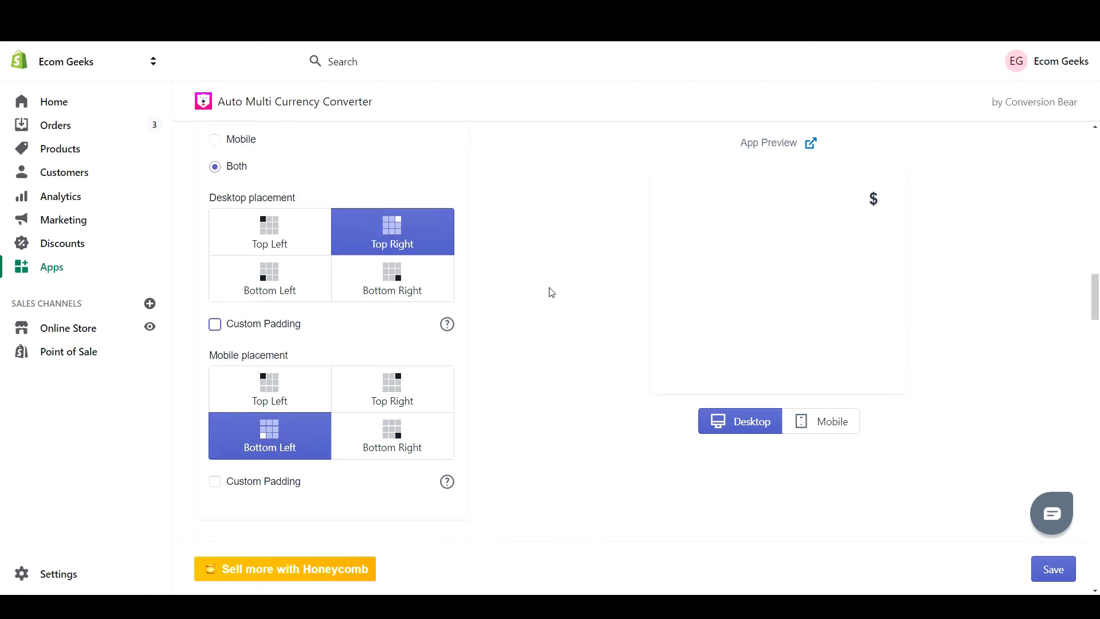
pyautogui.click(215, 324)
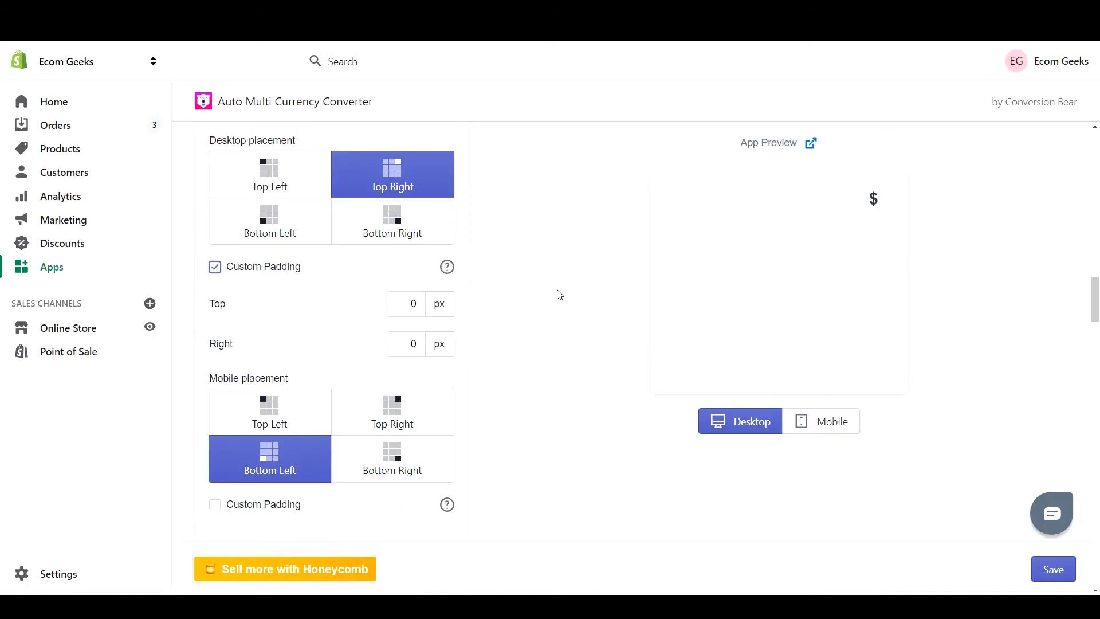
pyautogui.scroll(-6, 559, 295)
pyautogui.scroll(-12, 559, 295)
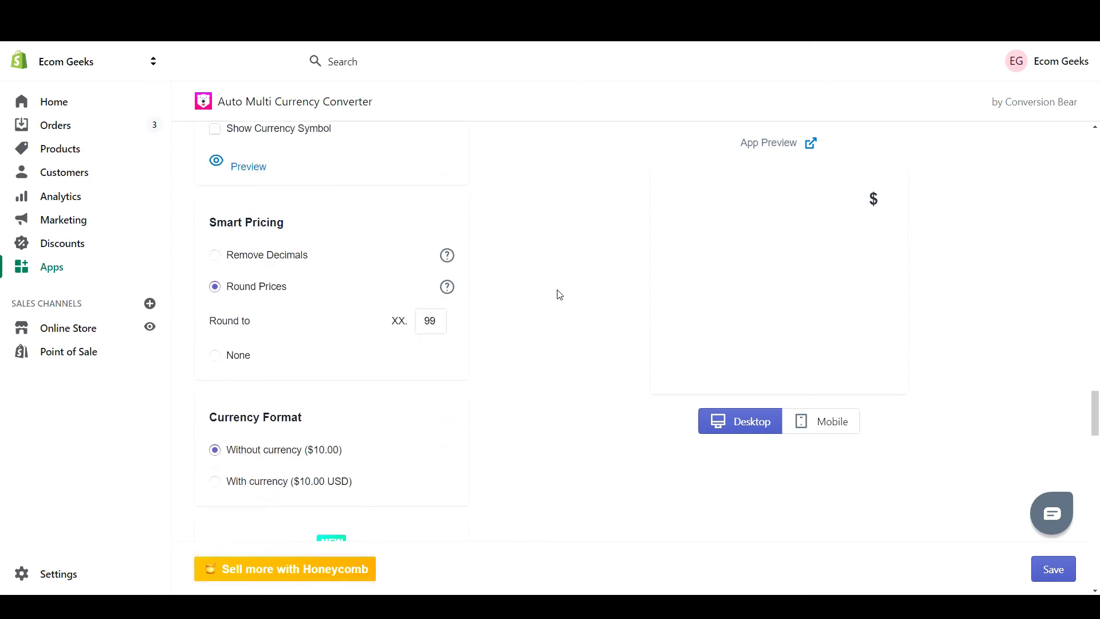
# Set the Round Prices value to 99 after trying 50, and save the settings
pyautogui.doubleClick(442, 320)
pyautogui.click(521, 299)
pyautogui.doubleClick(435, 320)
pyautogui.write('50')
pyautogui.click(509, 307)
pyautogui.doubleClick(431, 320)
pyautogui.write('99')
pyautogui.click(505, 329)
pyautogui.click(1059, 568)
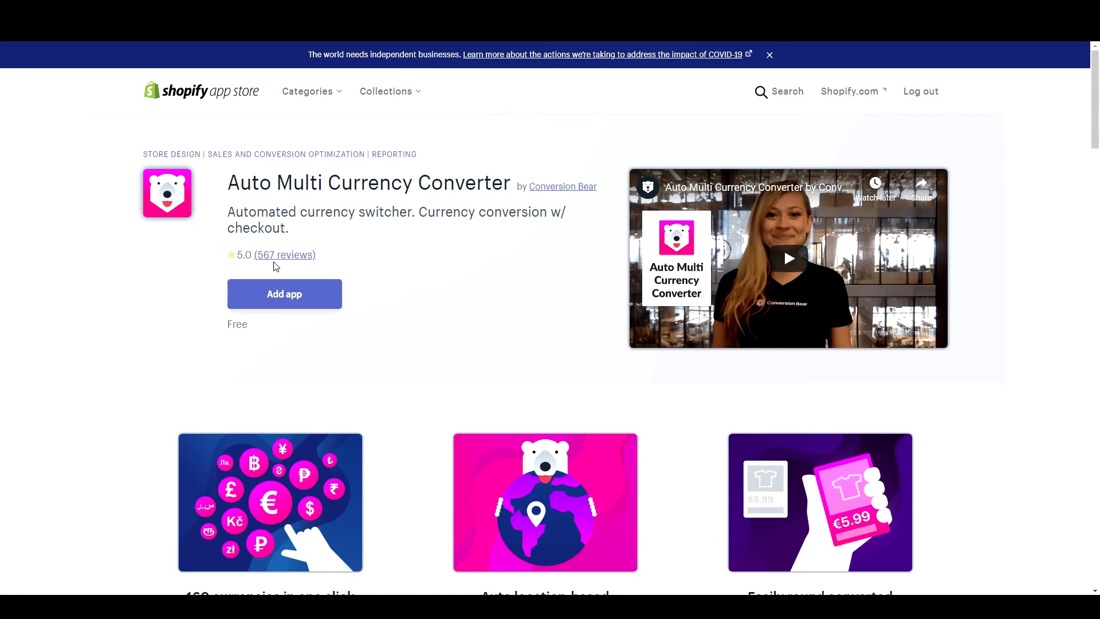
# Open the app's 567 reviews and filter them to 1-star reviews
pyautogui.click(272, 255)
pyautogui.scroll(-1, 664, 264)
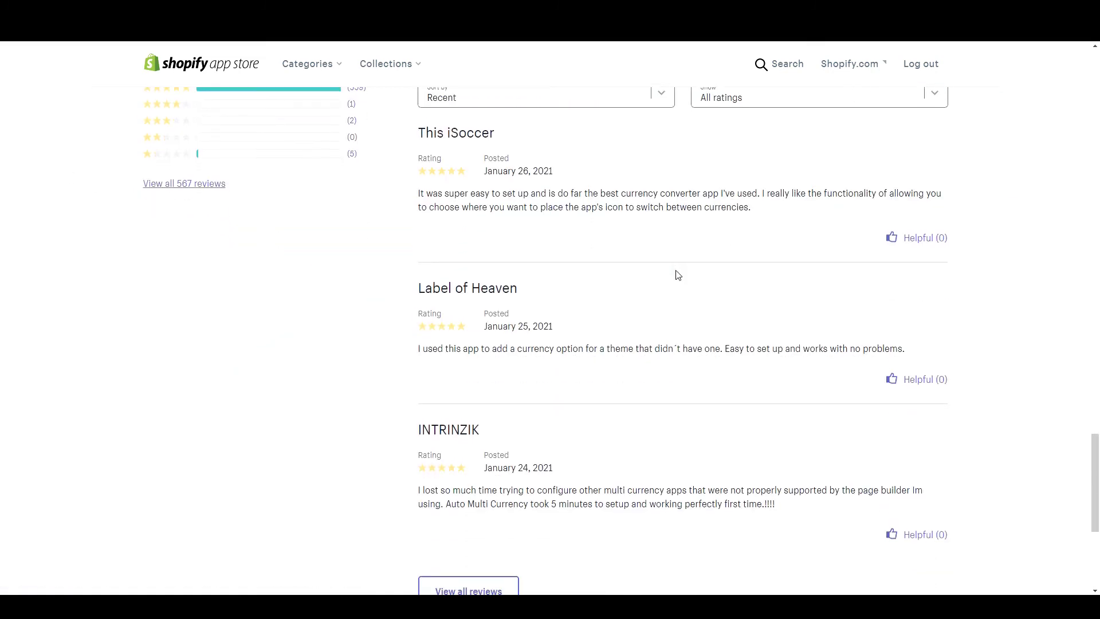
pyautogui.scroll(2, 678, 235)
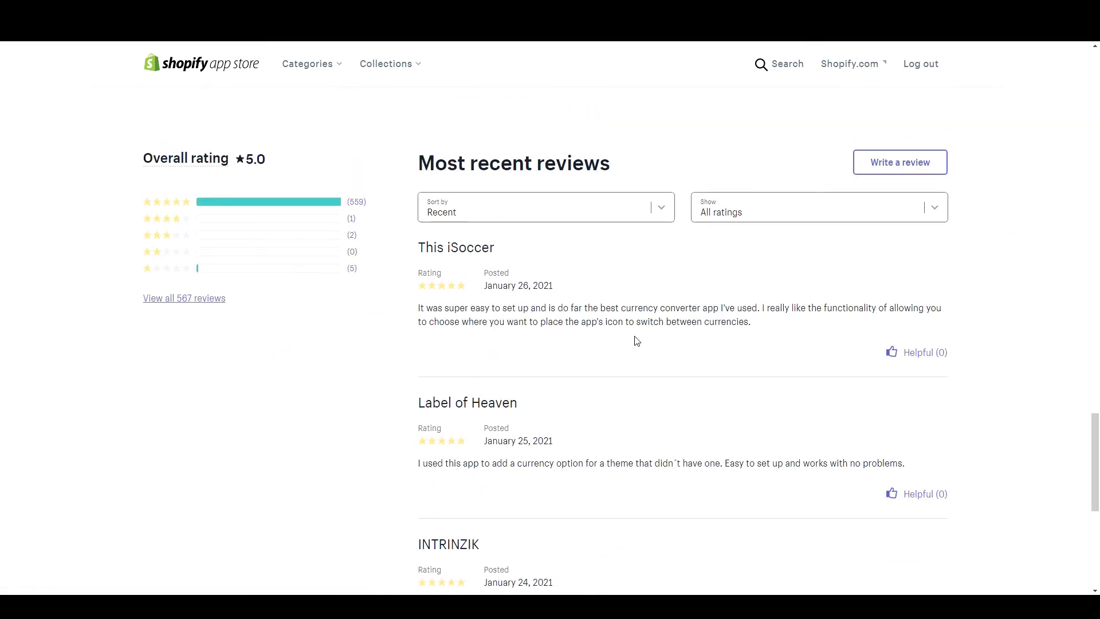
pyautogui.scroll(7, 633, 339)
pyautogui.scroll(-8, 635, 340)
pyautogui.scroll(-2, 636, 341)
pyautogui.scroll(2, 375, 229)
pyautogui.click(351, 212)
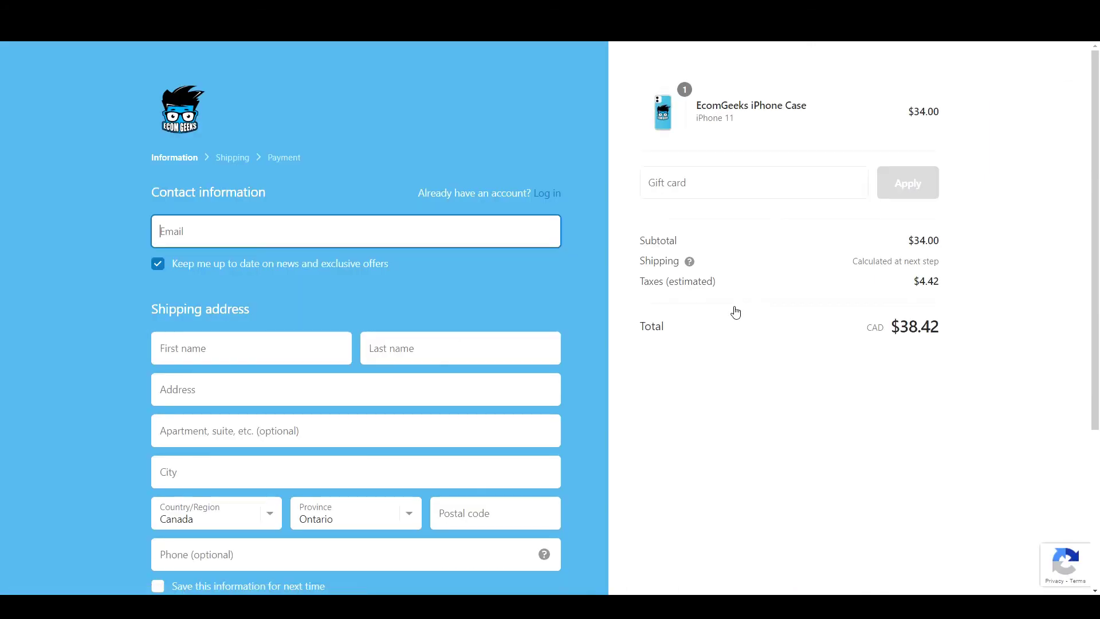
# Buy the iPhone Case now from its product page and check the CAD $38.42 total
pyautogui.hotkey('alt', 'Left')
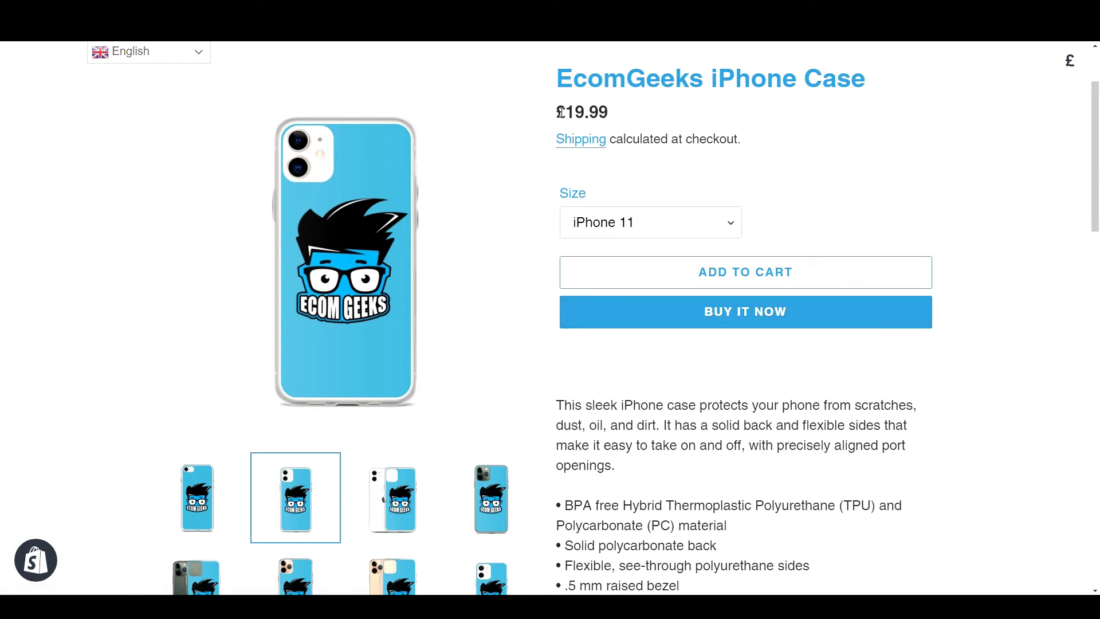
pyautogui.click(768, 311)
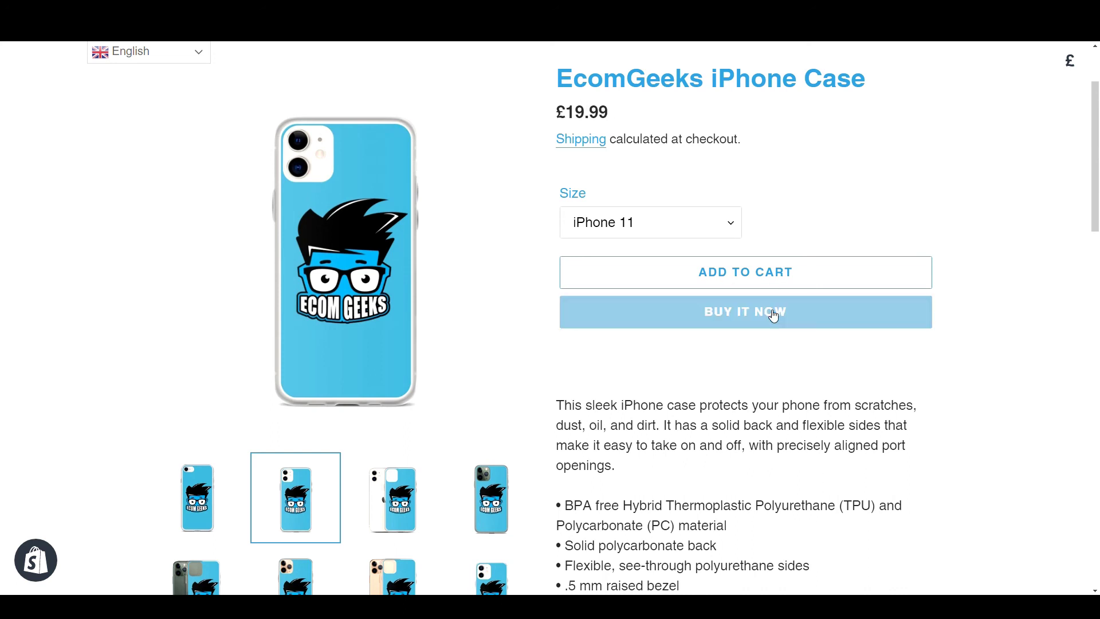
pyautogui.moveTo(907, 245); pyautogui.dragTo(941, 240)
pyautogui.click(865, 334)
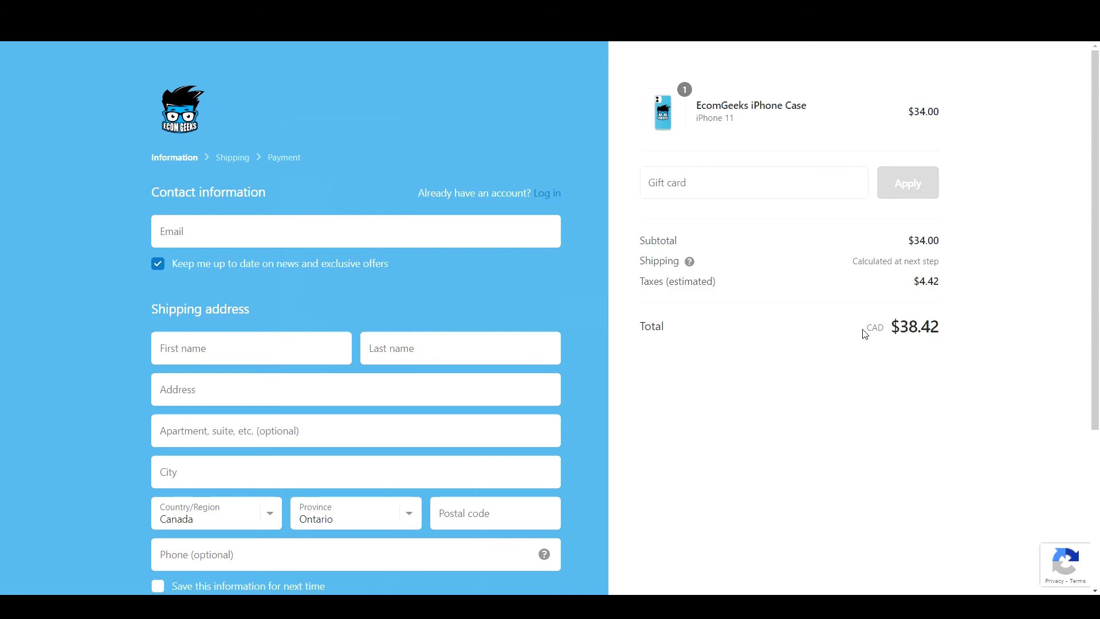